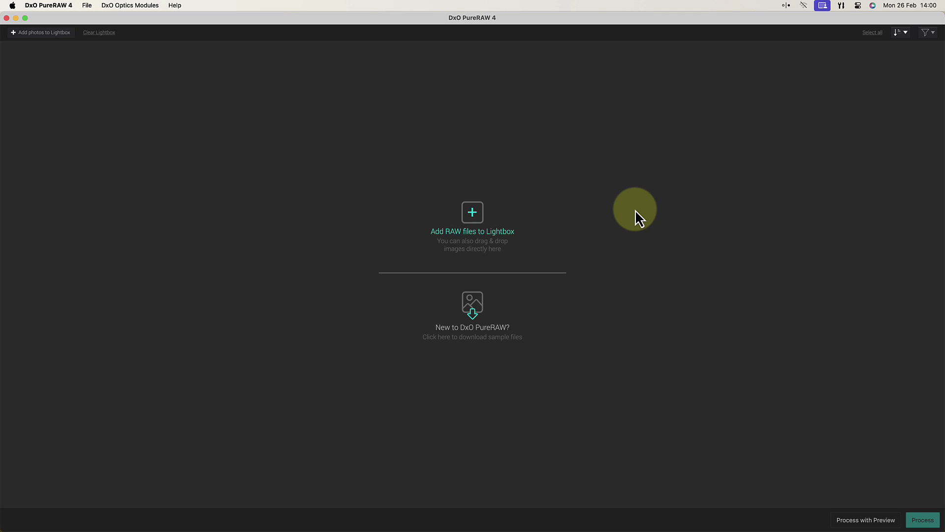
Step: Add both ORF files from the RAW Files folder to the Lightbox
{"action": "left_click", "coordinate": [470, 213]}
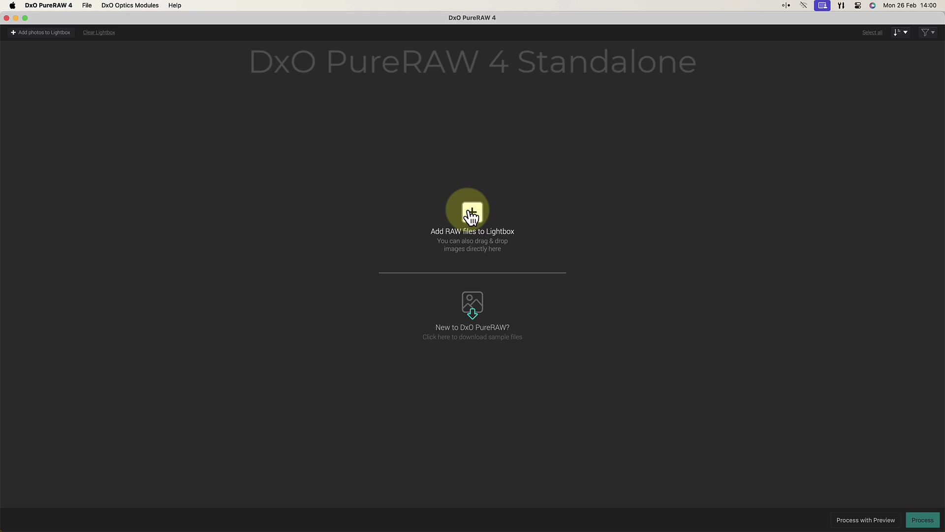
{"action": "left_click", "coordinate": [577, 126]}
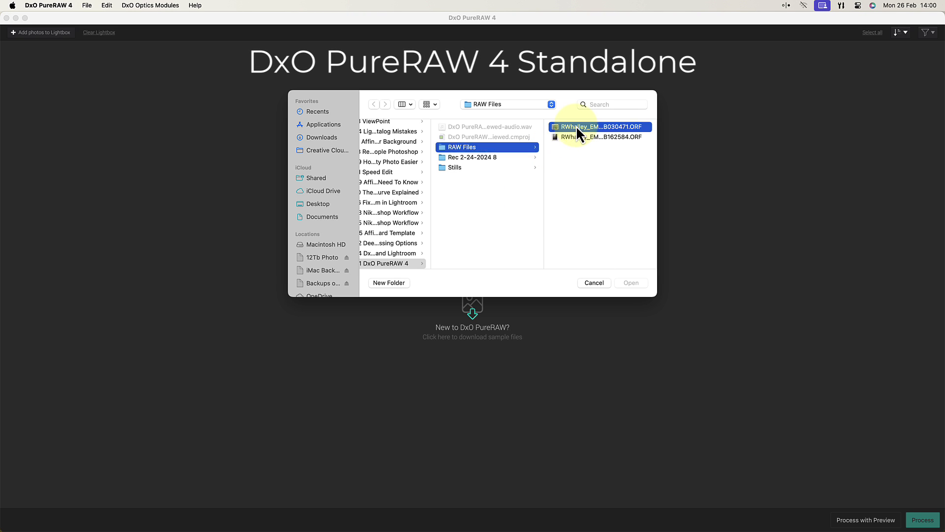
{"action": "left_click", "coordinate": [526, 138], "text": "shift"}
{"action": "left_click", "coordinate": [631, 283]}
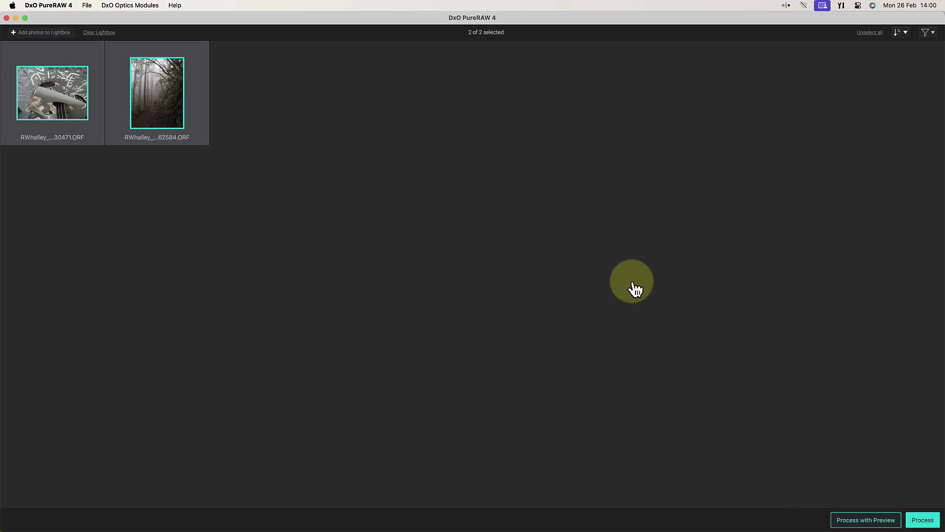
Step: Open the processing preview for only the architecture photo and inspect it at 1:1
{"action": "left_click", "coordinate": [185, 109]}
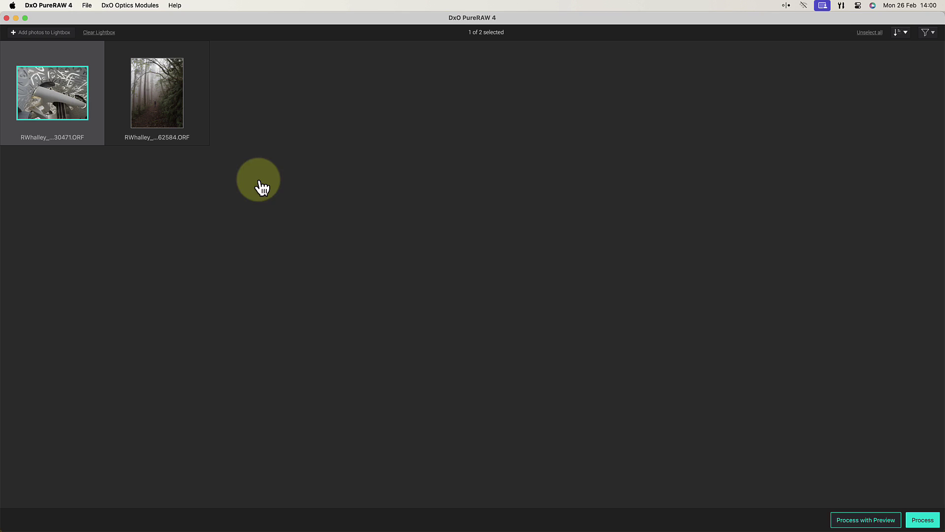
{"action": "left_click", "coordinate": [847, 520]}
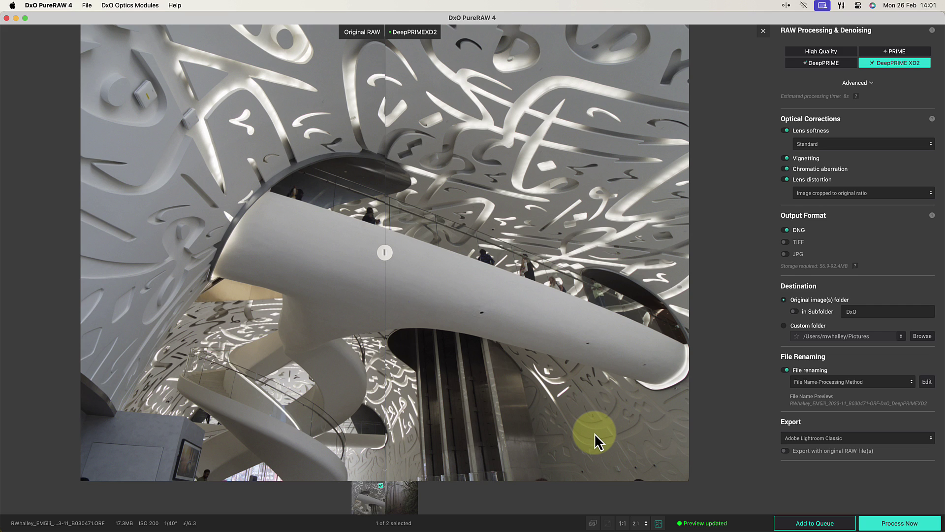
{"action": "left_click", "coordinate": [624, 523]}
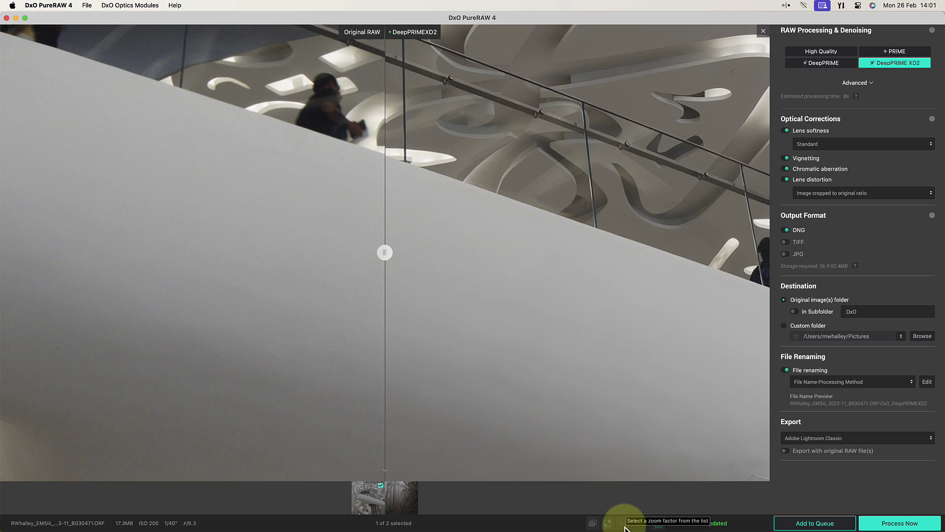
{"action": "left_click", "coordinate": [608, 523]}
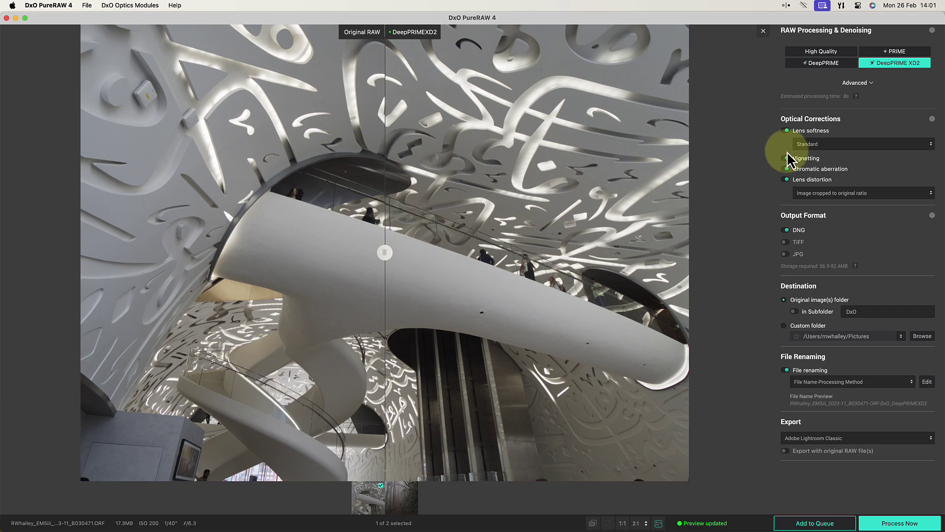
Step: Compare with Vignetting and Lens distortion corrections off, then re-enable both
{"action": "left_click", "coordinate": [786, 158]}
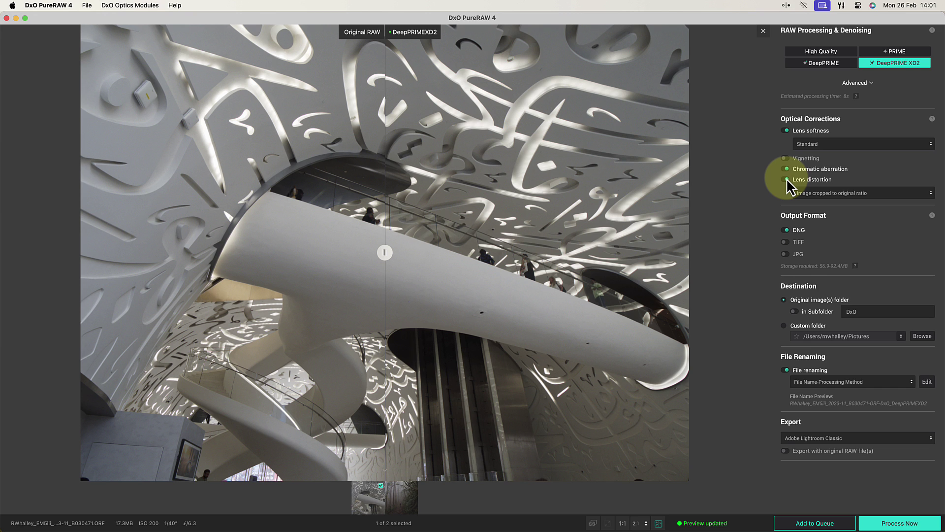
{"action": "left_click", "coordinate": [786, 180]}
{"action": "left_click", "coordinate": [785, 180]}
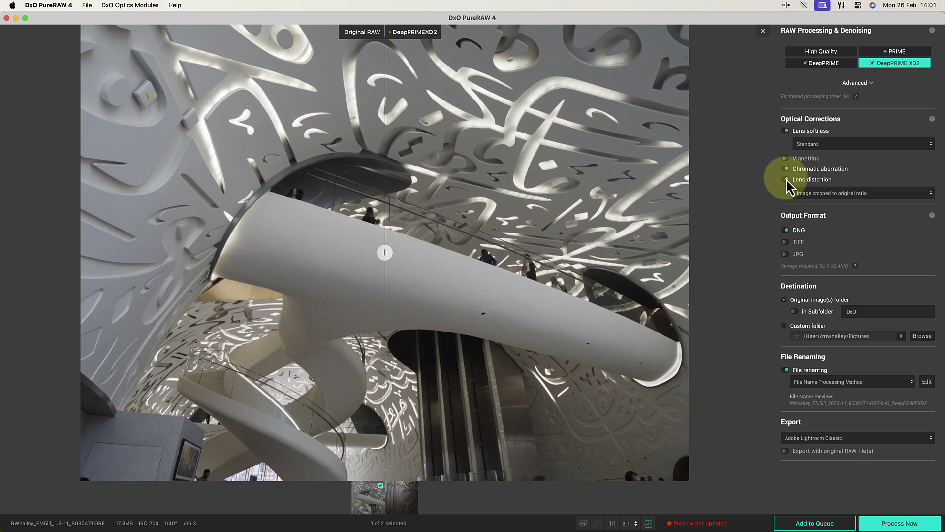
{"action": "left_click", "coordinate": [786, 158]}
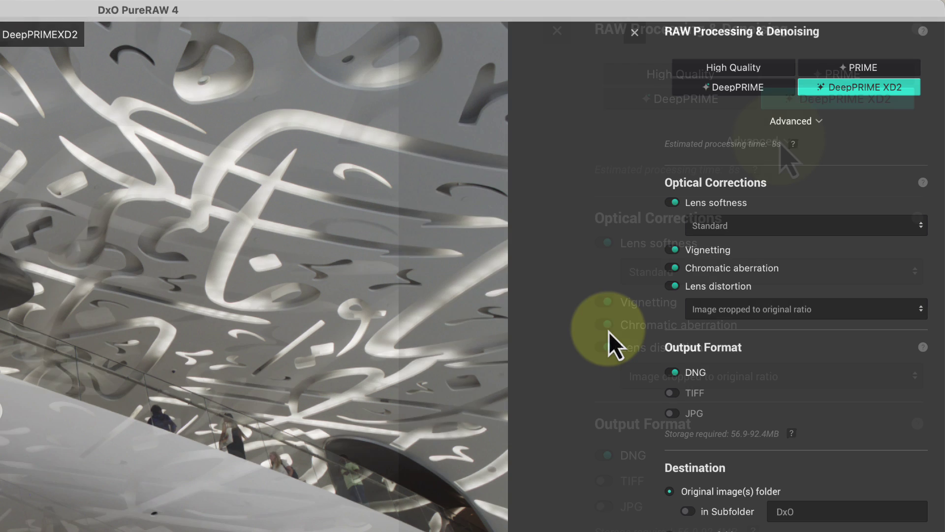
Step: Expand Advanced denoising settings and inspect the balcony and staircase at 2:1 in split view
{"action": "left_click", "coordinate": [812, 121]}
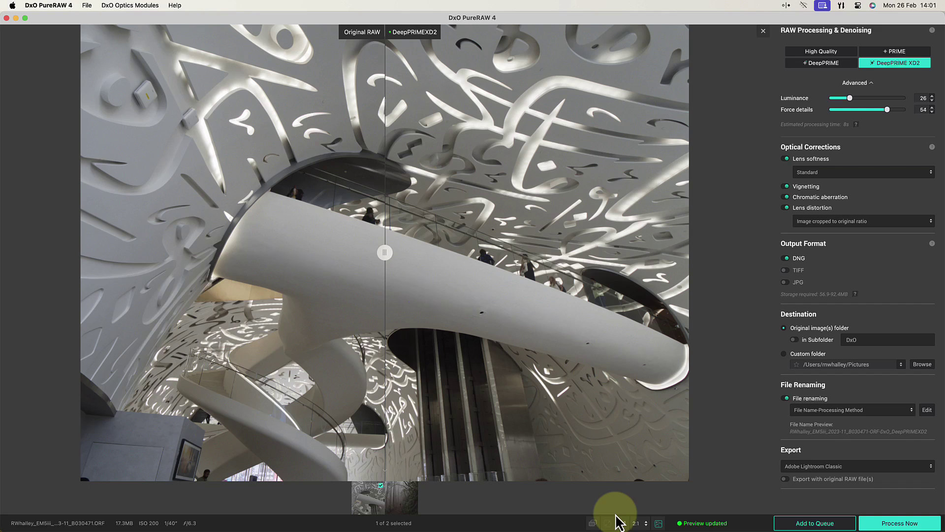
{"action": "left_click", "coordinate": [622, 523]}
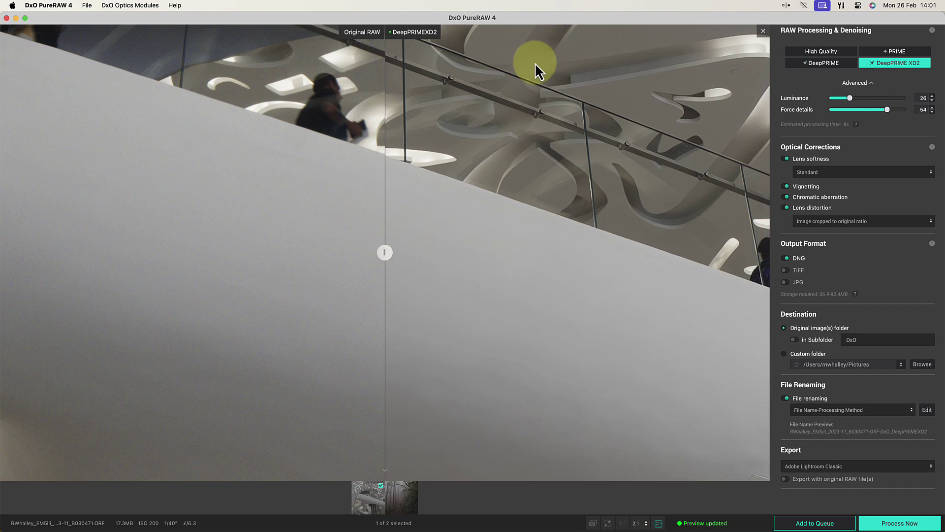
{"action": "left_click_drag", "start_coordinate": [535, 63], "coordinate": [592, 247]}
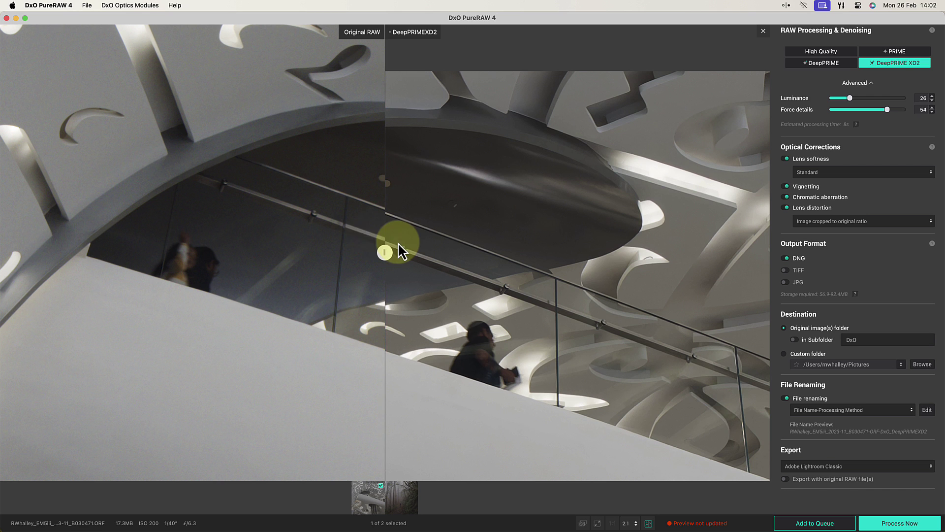
{"action": "left_click_drag", "start_coordinate": [382, 254], "coordinate": [411, 262]}
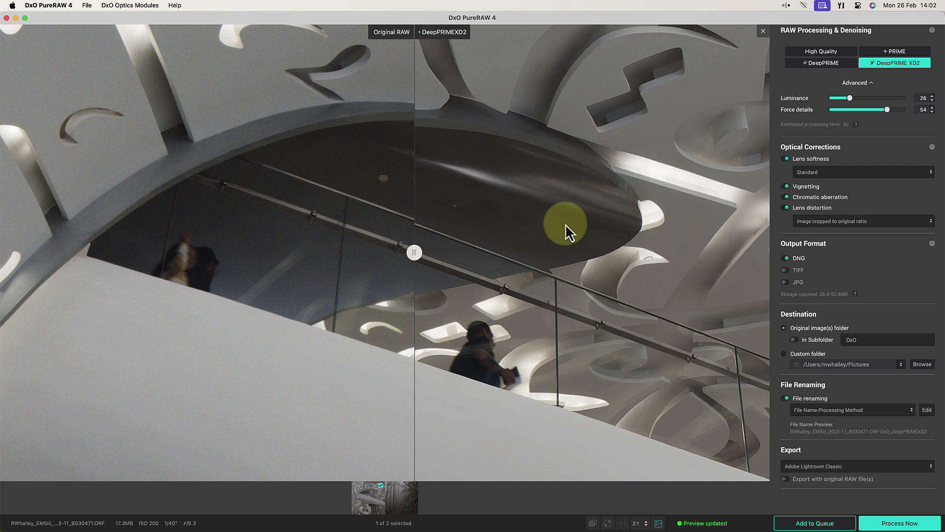
Step: Set Luminance to 7 and Force details to 72, comparing detail with the split divider
{"action": "left_click_drag", "start_coordinate": [850, 98], "coordinate": [835, 99]}
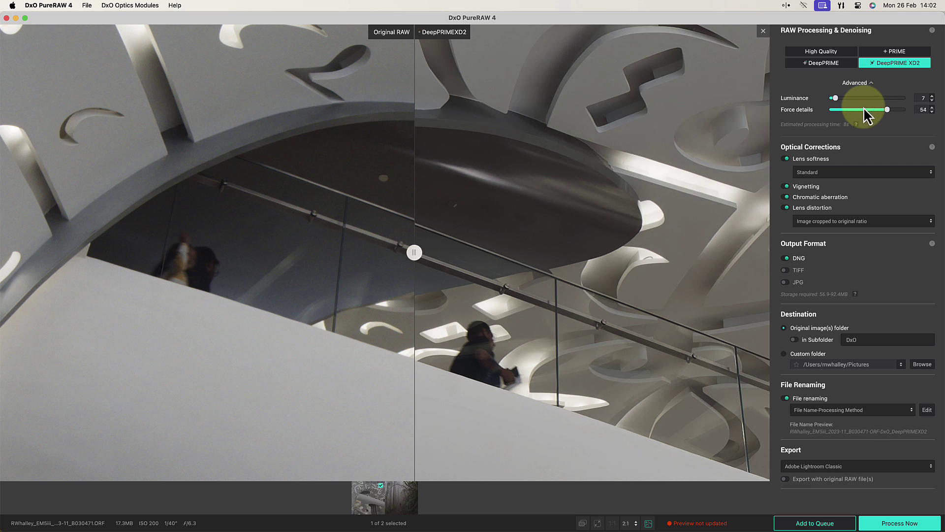
{"action": "left_click_drag", "start_coordinate": [887, 109], "coordinate": [893, 110]}
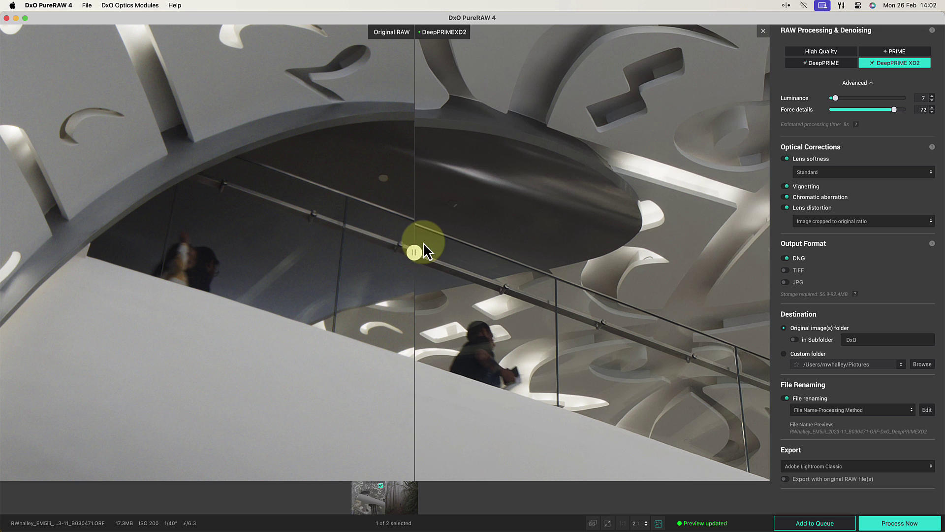
{"action": "mouse_move", "coordinate": [423, 243]}
{"action": "left_mouse_down"}
{"action": "mouse_move", "coordinate": [414, 253]}
{"action": "mouse_move", "coordinate": [152, 252]}
{"action": "mouse_move", "coordinate": [631, 262]}
{"action": "mouse_move", "coordinate": [427, 251]}
{"action": "left_mouse_up"}
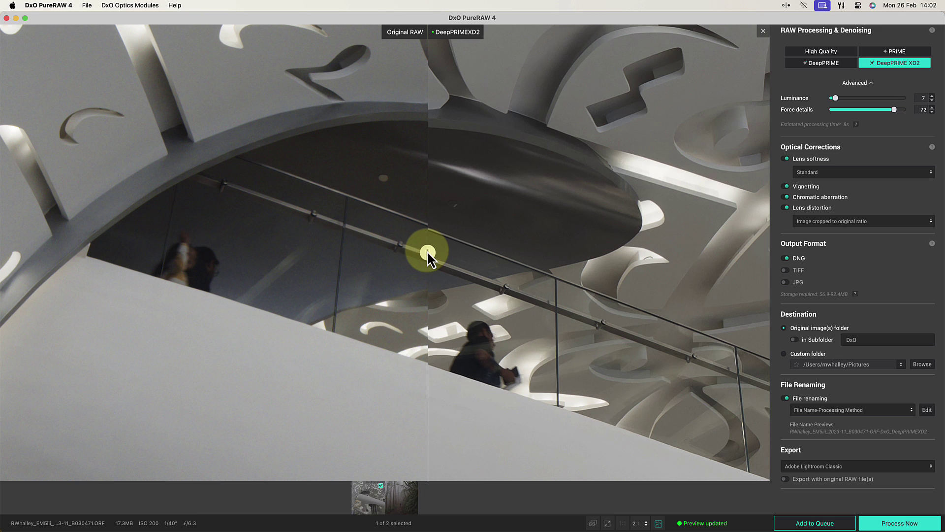
Step: Open the DeepPRIME XD2 preview for only the forest photo and sweep the before/after split
{"action": "left_click", "coordinate": [763, 31]}
{"action": "left_click", "coordinate": [164, 109], "text": "super"}
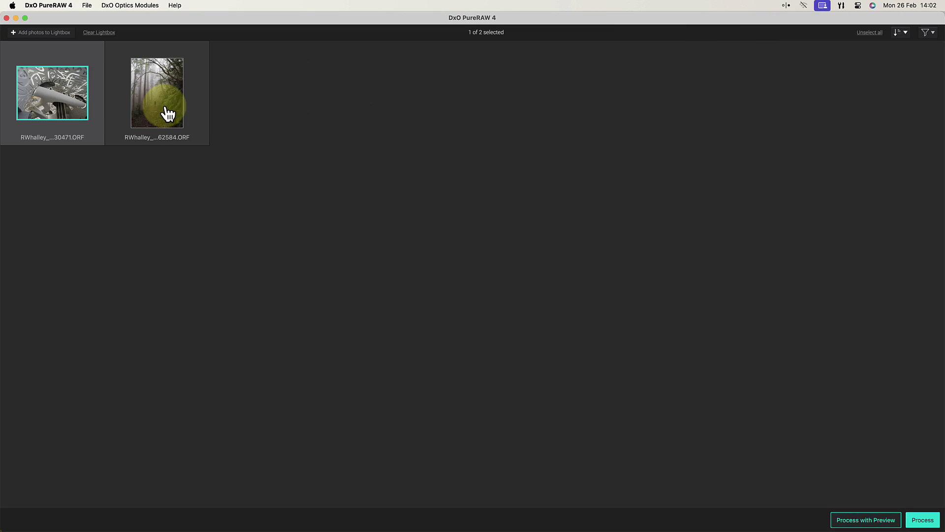
{"action": "left_click", "coordinate": [81, 109], "text": "super"}
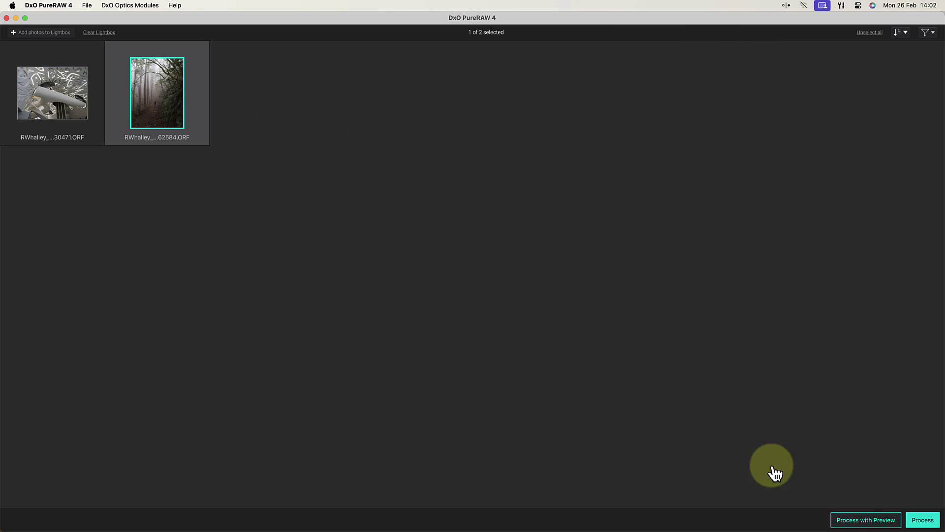
{"action": "left_click", "coordinate": [854, 520]}
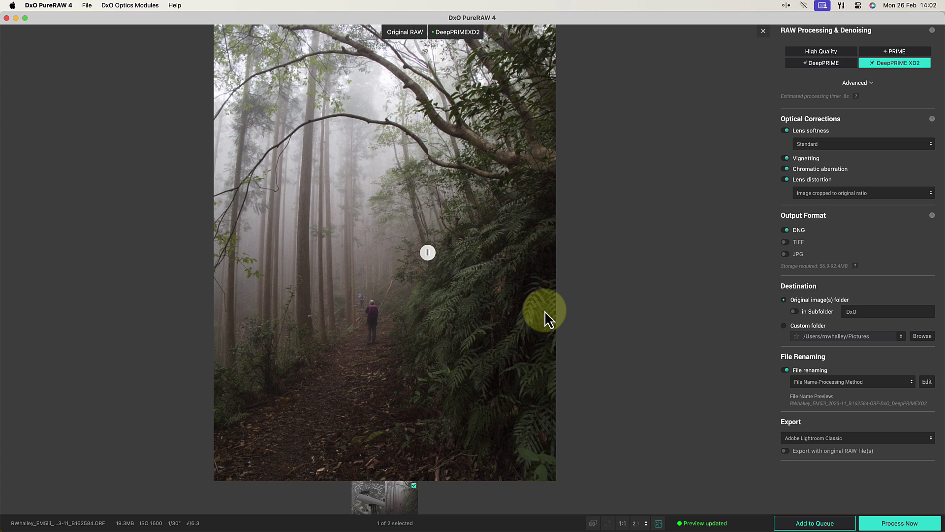
{"action": "left_click_drag", "start_coordinate": [430, 253], "coordinate": [368, 259]}
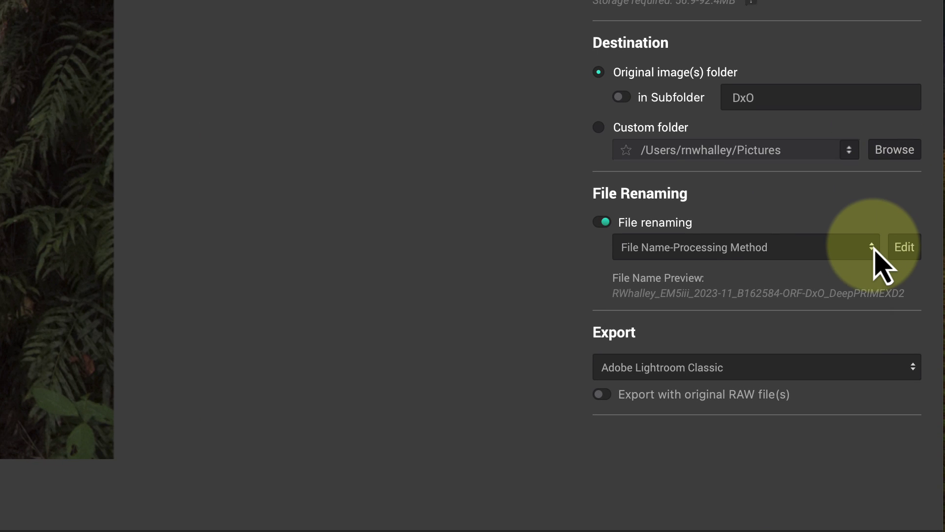
Step: Choose the File Name-Processing Method renaming template
{"action": "left_click", "coordinate": [872, 248]}
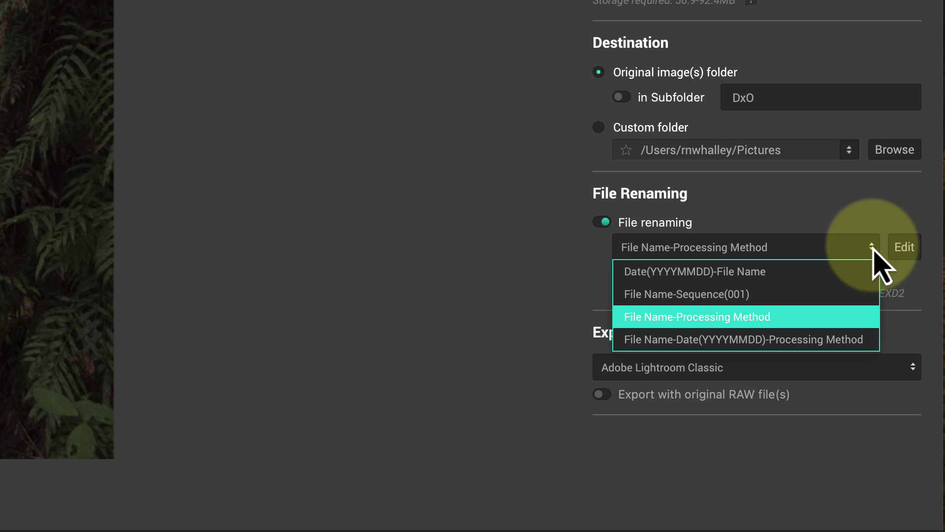
{"action": "left_click", "coordinate": [769, 316]}
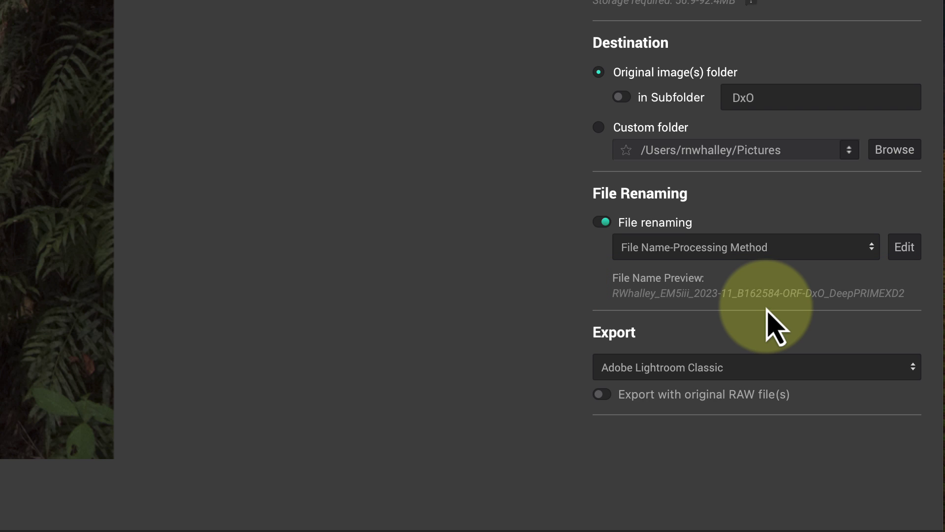
Step: Edit the rename template to add '-PR4-' after the Processing method token
{"action": "left_click", "coordinate": [910, 248]}
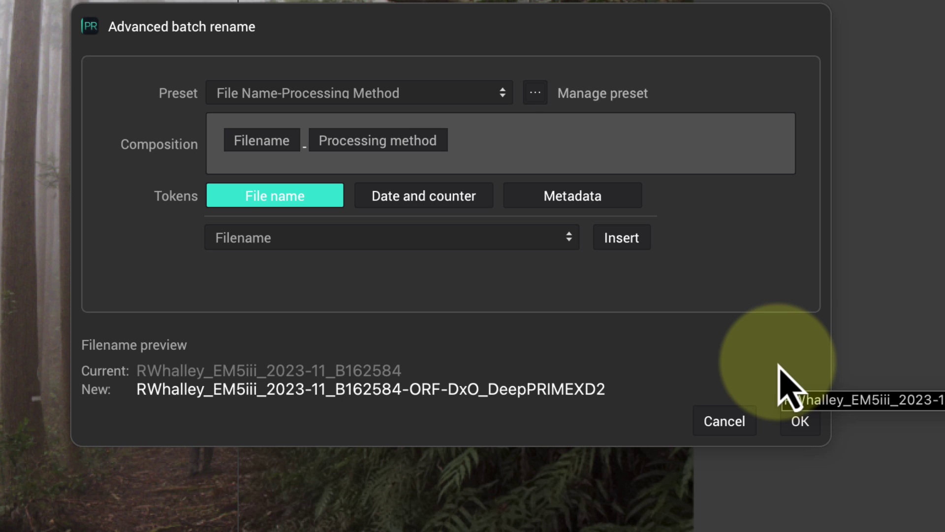
{"action": "left_click", "coordinate": [517, 139]}
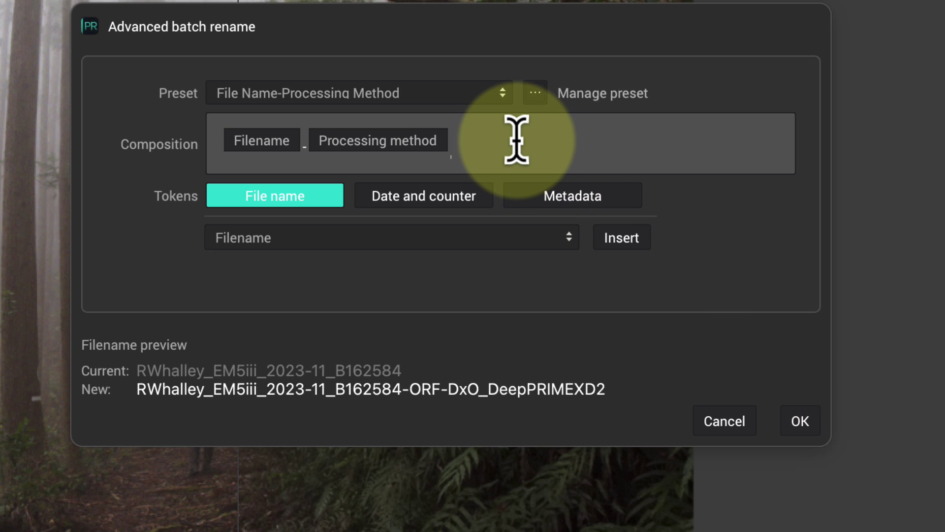
{"action": "type", "text": "-PR4"}
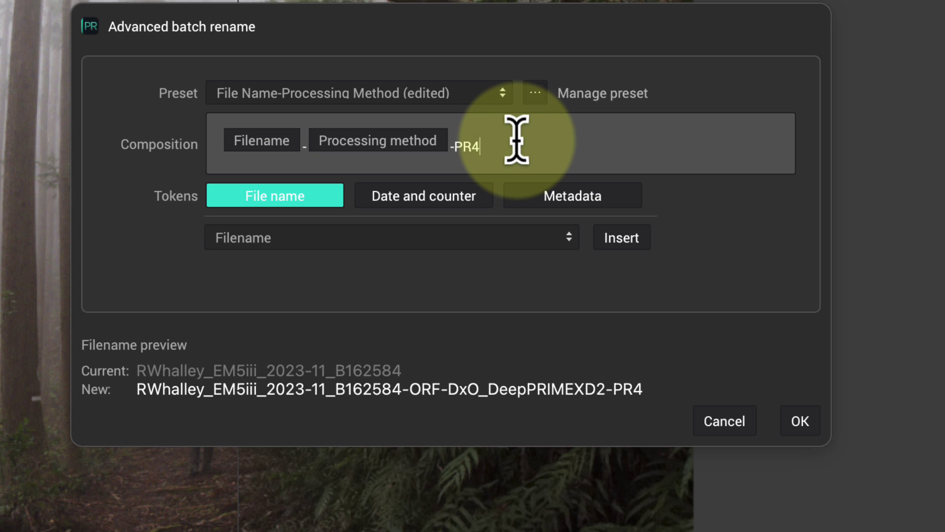
{"action": "type", "text": "-"}
Step: Append a Date (Month DD, YYYY) token and save the template as a new preset
{"action": "left_click", "coordinate": [401, 201]}
{"action": "left_click", "coordinate": [571, 241]}
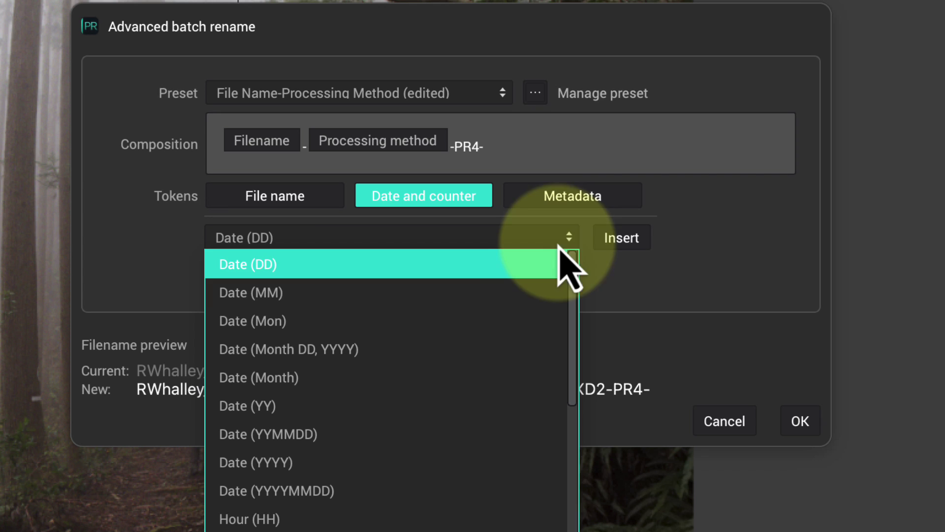
{"action": "left_click", "coordinate": [433, 350]}
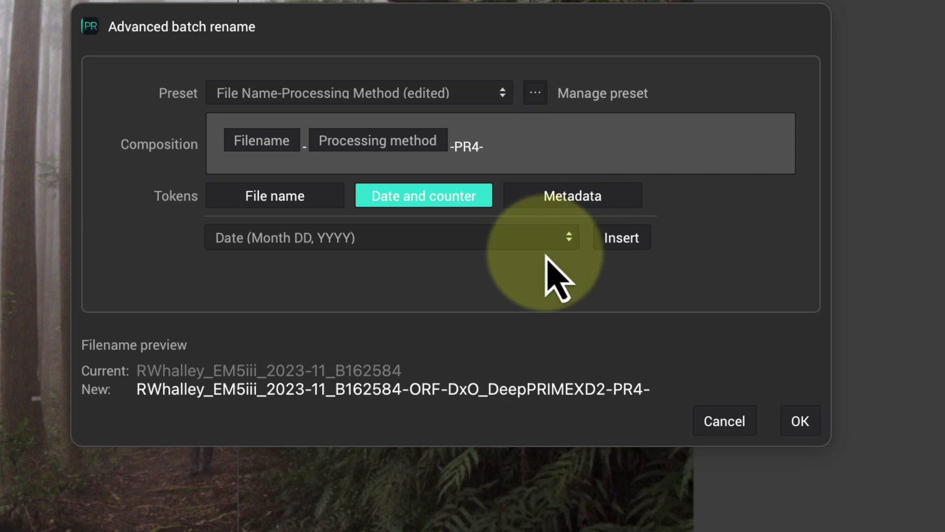
{"action": "left_click", "coordinate": [610, 242]}
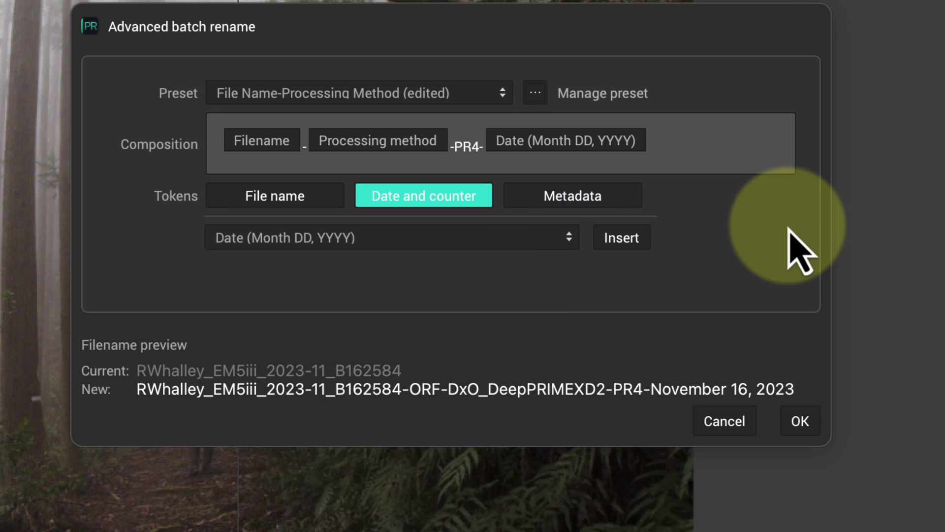
{"action": "left_click", "coordinate": [533, 93]}
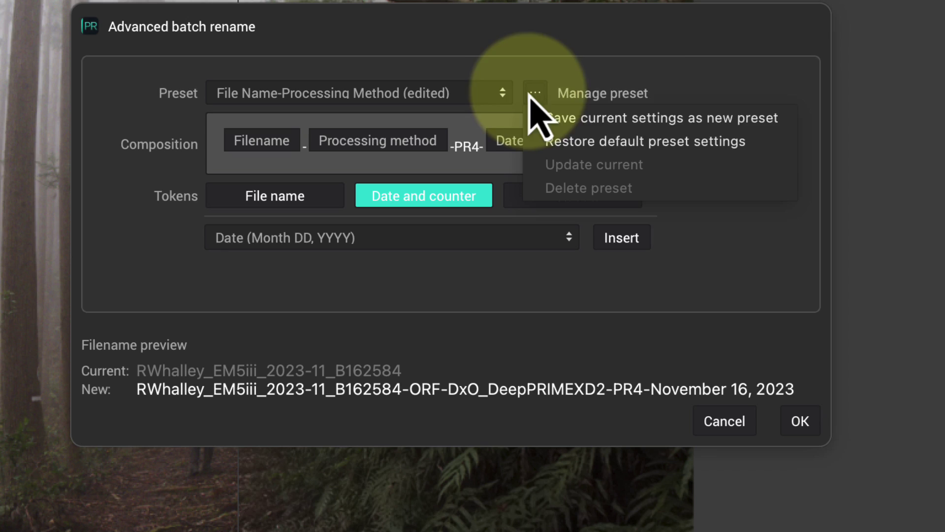
{"action": "left_click", "coordinate": [780, 119]}
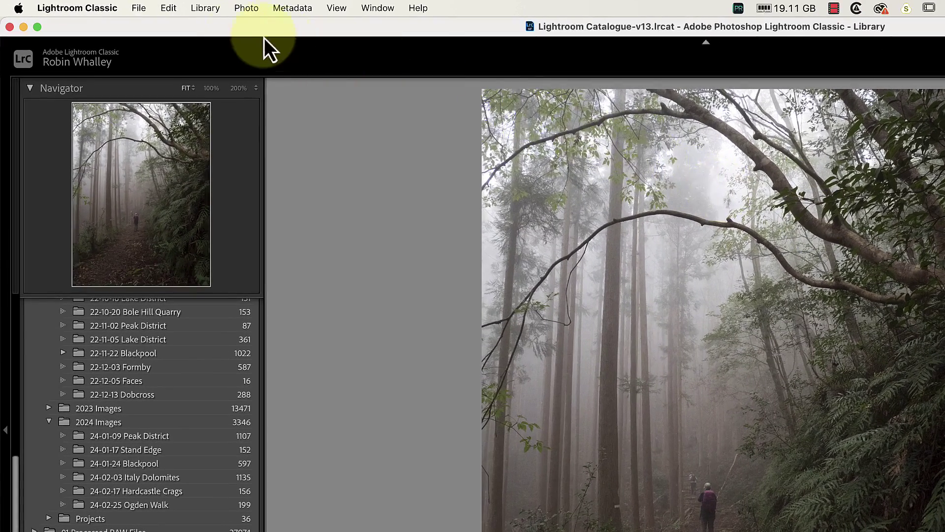
Step: Show Lightroom's File > Plug-in Extras menu with the DxO PureRAW 4 commands
{"action": "left_click", "coordinate": [138, 6]}
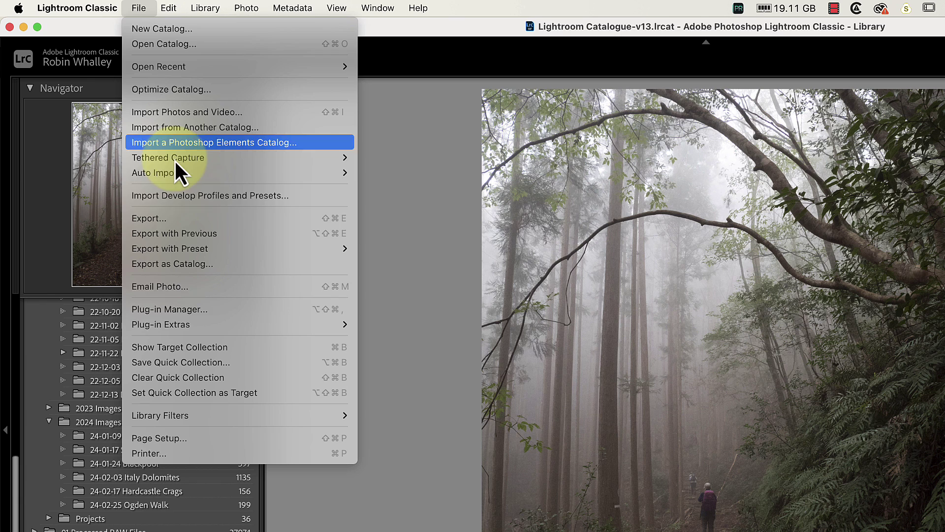
{"action": "mouse_move", "coordinate": [274, 330]}
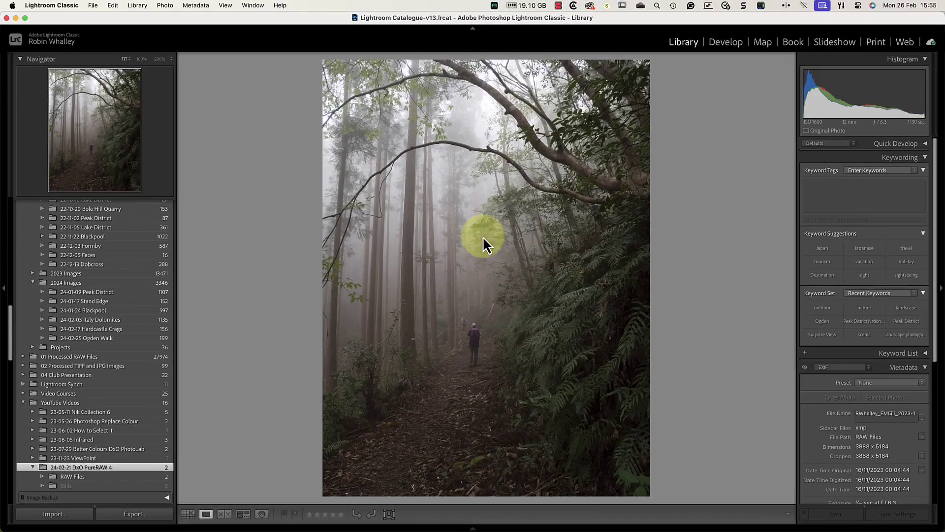
Step: Show the Export submenu from the forest photo's context menu
{"action": "right_click", "coordinate": [483, 235]}
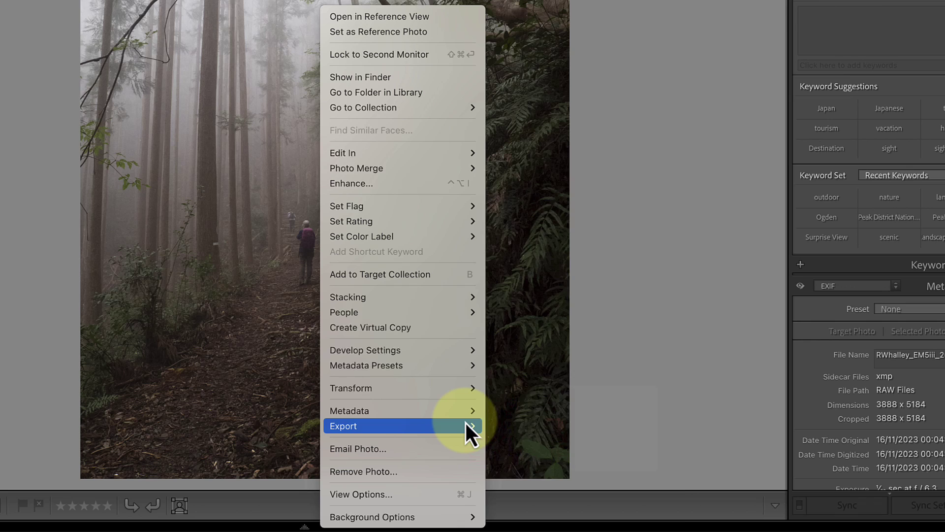
{"action": "mouse_move", "coordinate": [465, 421]}
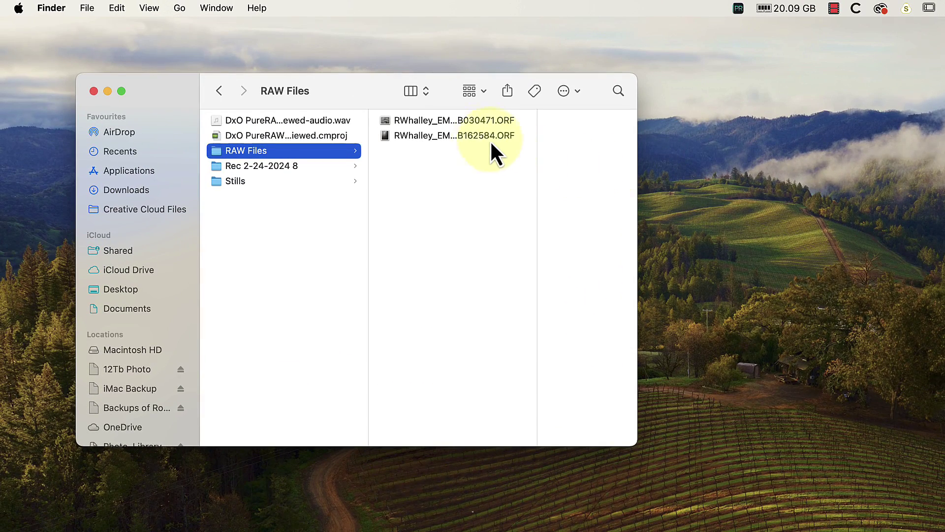
Step: Send both ORF files from Finder to DxO PureRAW 4 for DeepPRIME XD2 conversion to DNG
{"action": "left_click", "coordinate": [480, 120]}
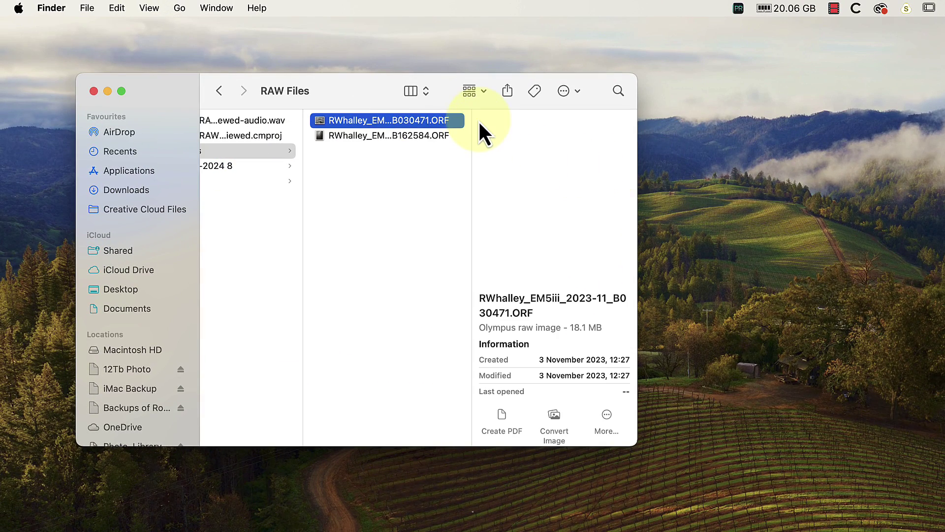
{"action": "left_click", "coordinate": [420, 136], "text": "shift"}
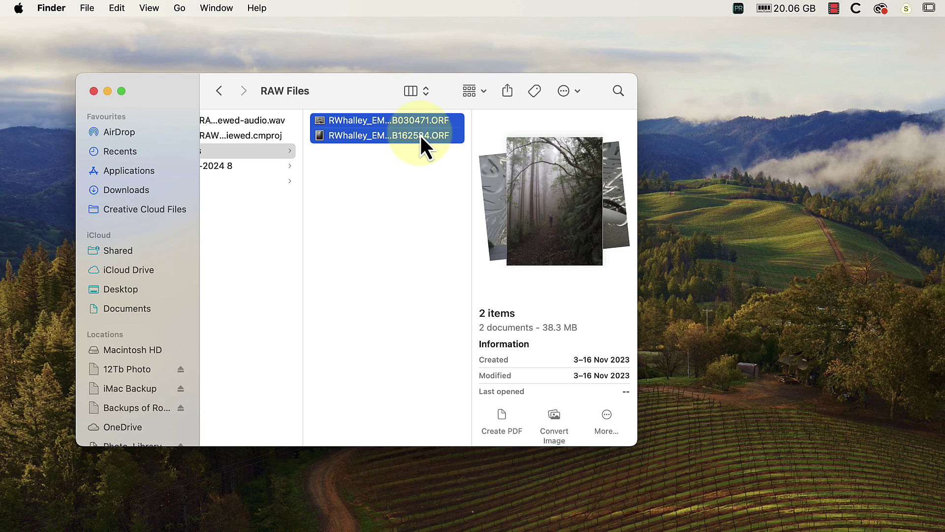
{"action": "right_click", "coordinate": [420, 133]}
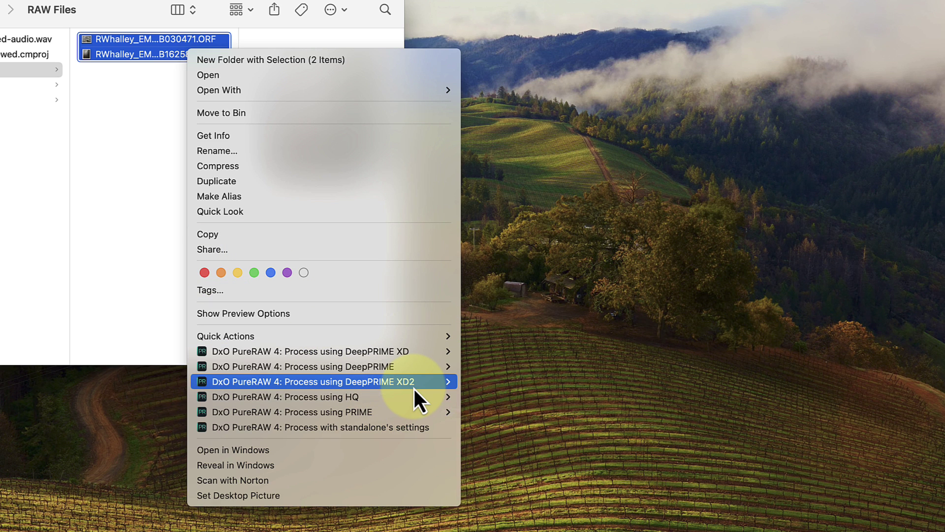
{"action": "mouse_move", "coordinate": [413, 387]}
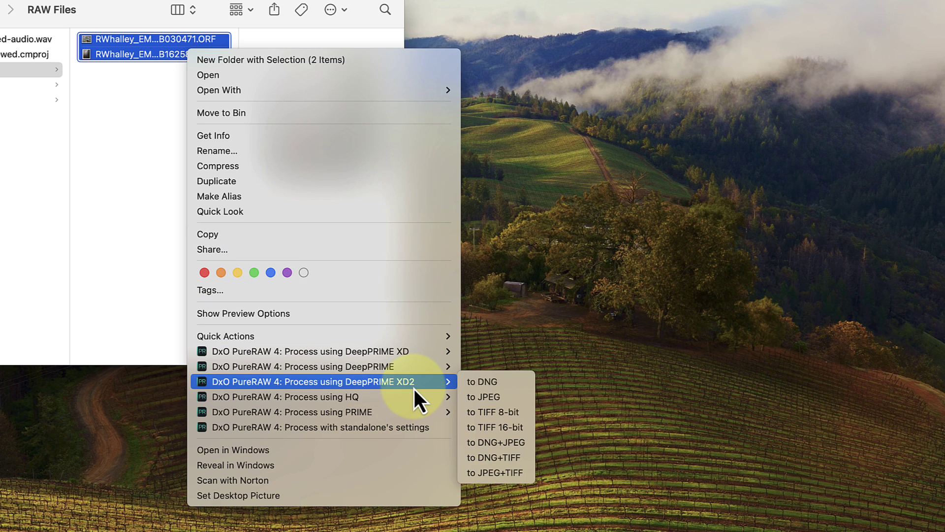
{"action": "left_click", "coordinate": [480, 384]}
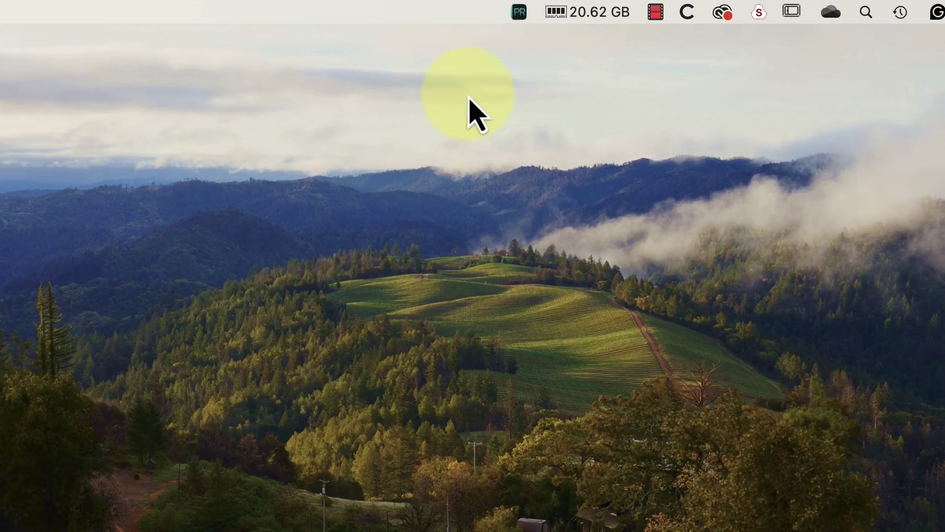
Step: Start processing the two files, minimize PureRAW, and watch progress in the menu-bar widget
{"action": "left_click", "coordinate": [519, 11]}
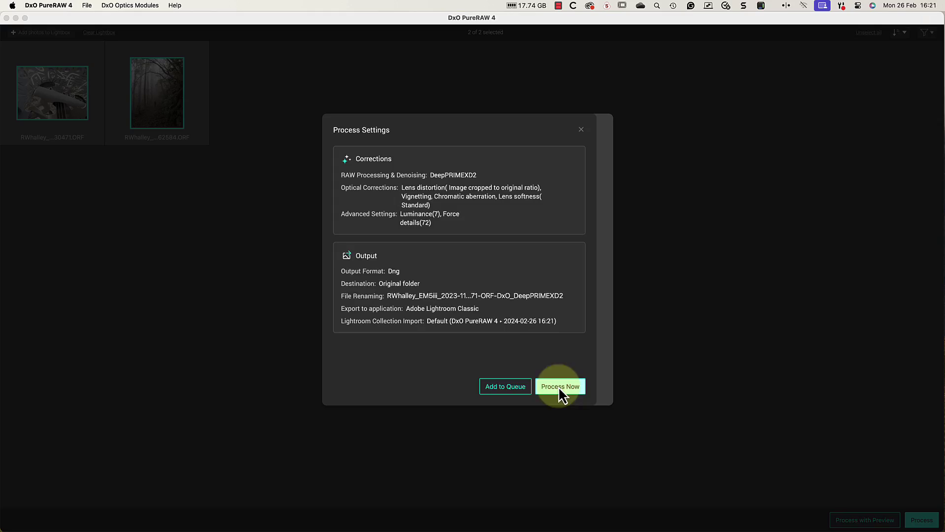
{"action": "left_click", "coordinate": [558, 386]}
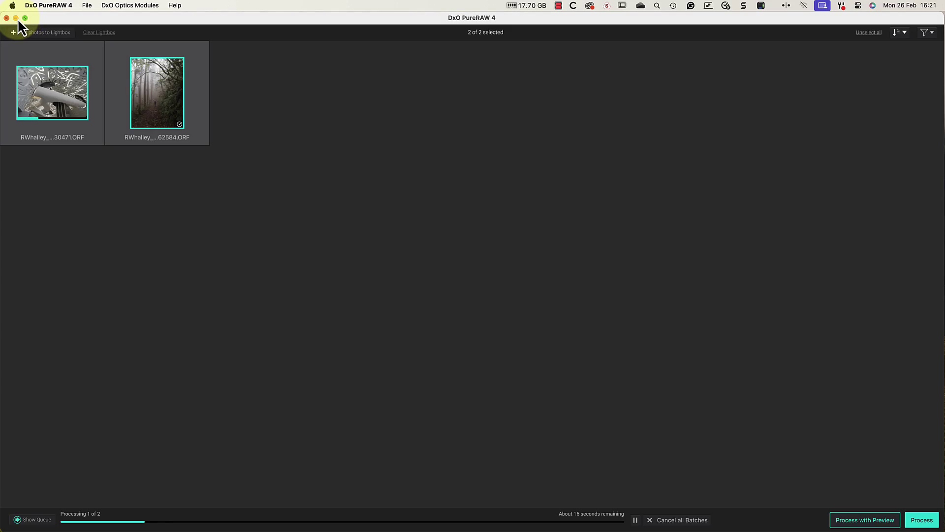
{"action": "left_click", "coordinate": [17, 19]}
{"action": "left_click", "coordinate": [495, 5]}
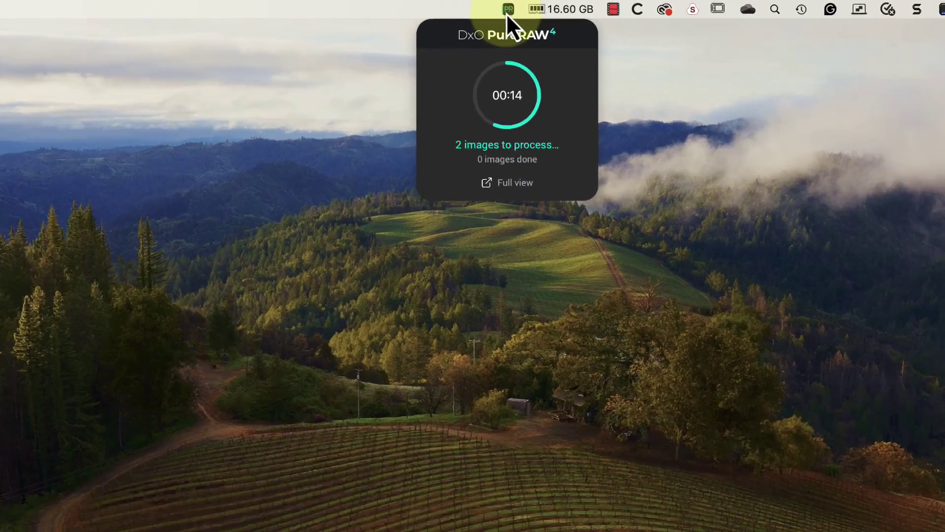